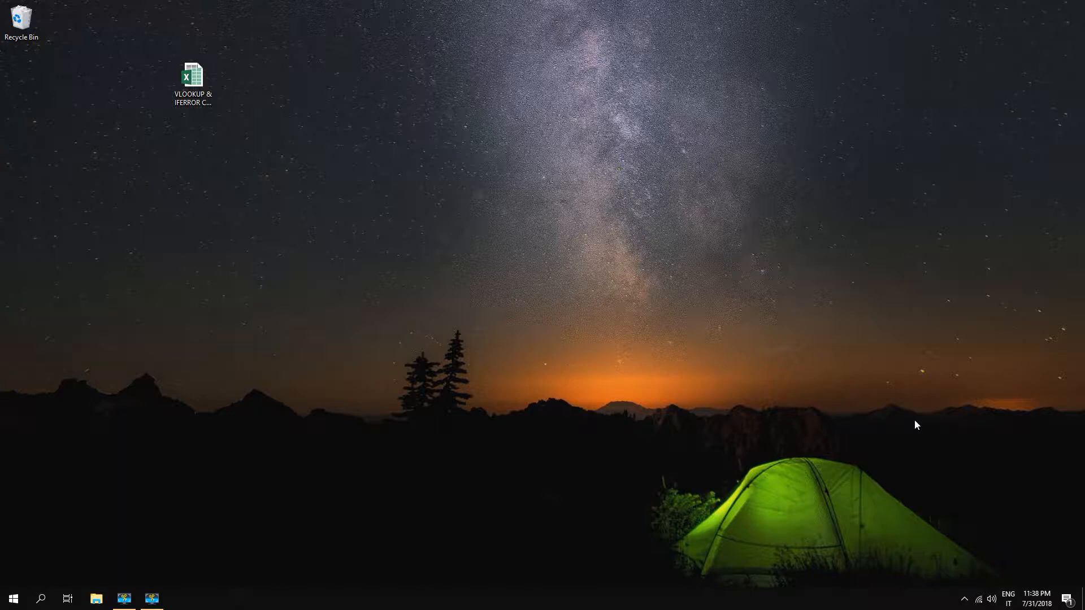
Open the VLOOKUP & IFERROR COMBINED workbook and begin a VLOOKUP in G5 with lookup value F5 and table array B:C
double_click(192, 80)
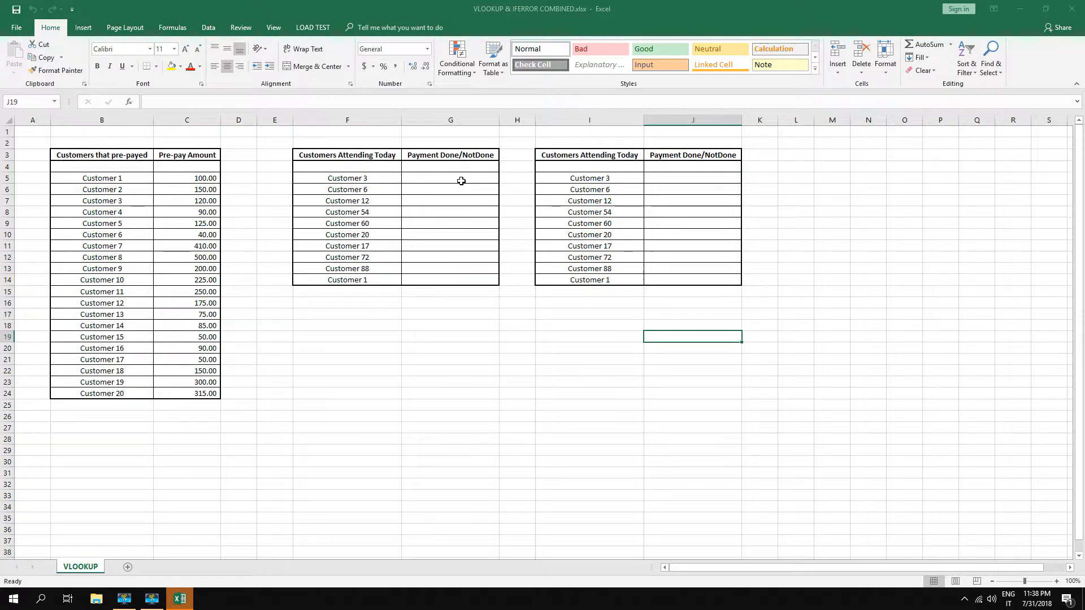
click(429, 179)
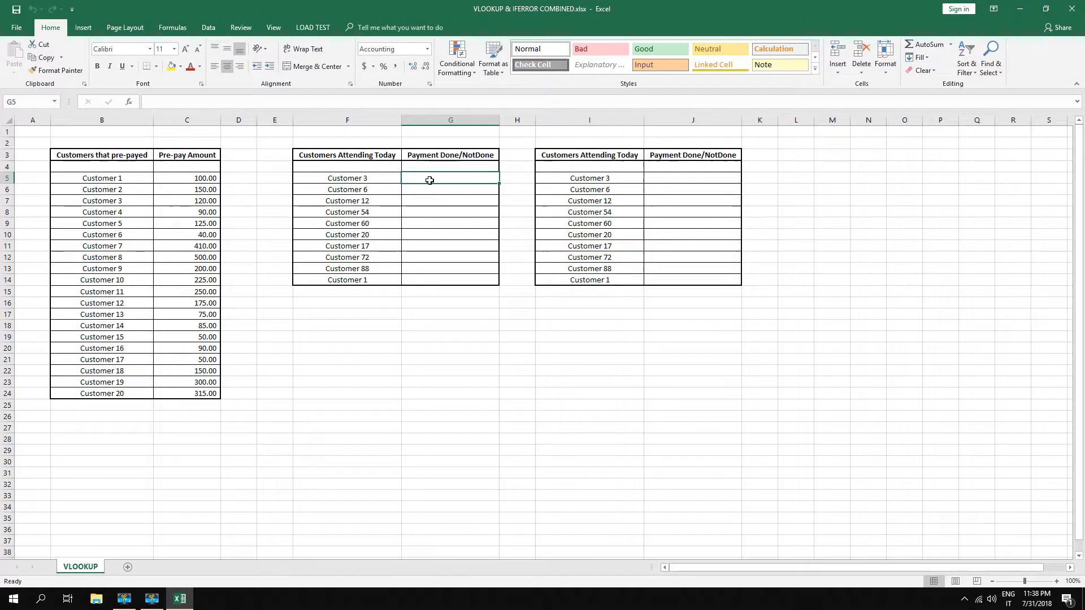
text(=)
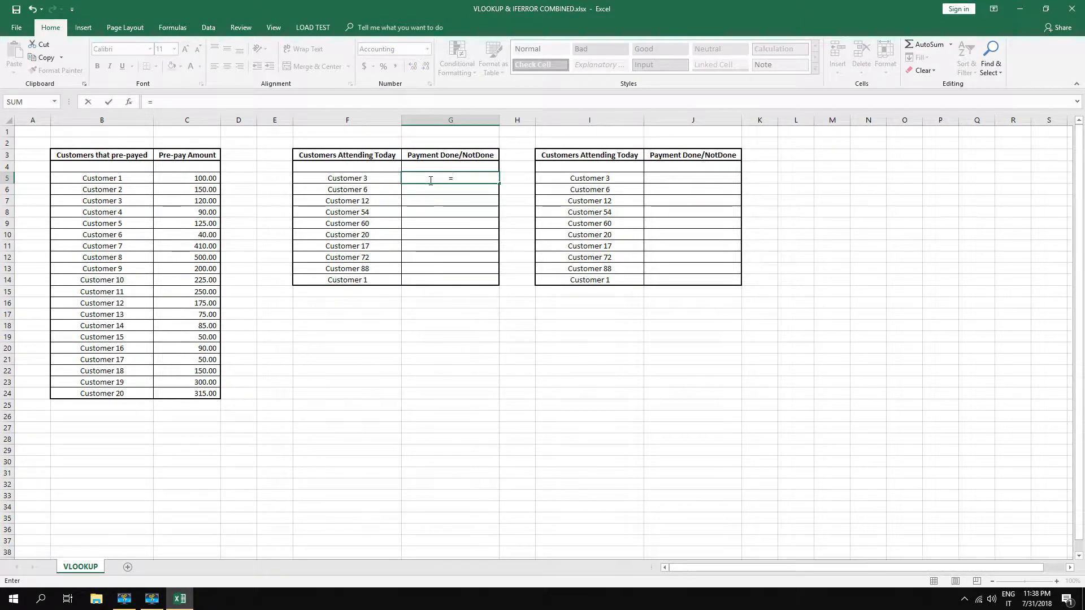
text(vl)
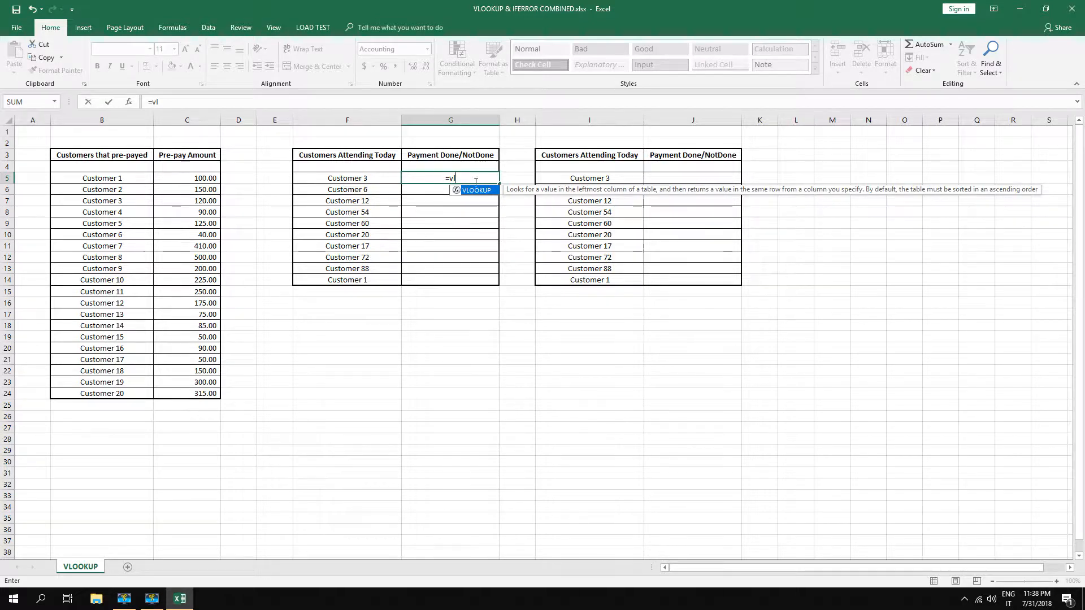
double_click(480, 191)
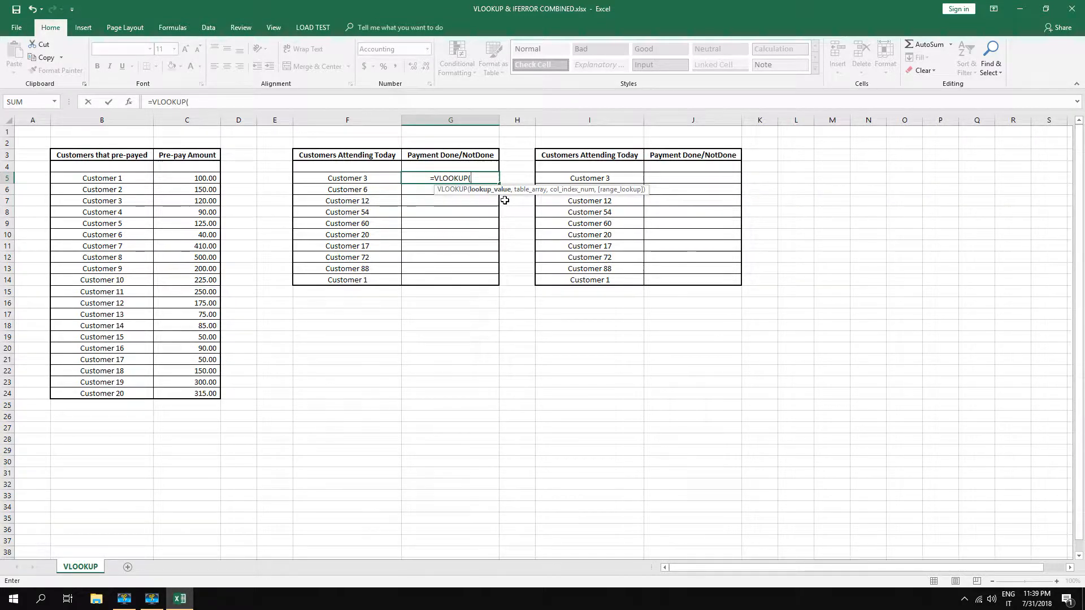
click(358, 180)
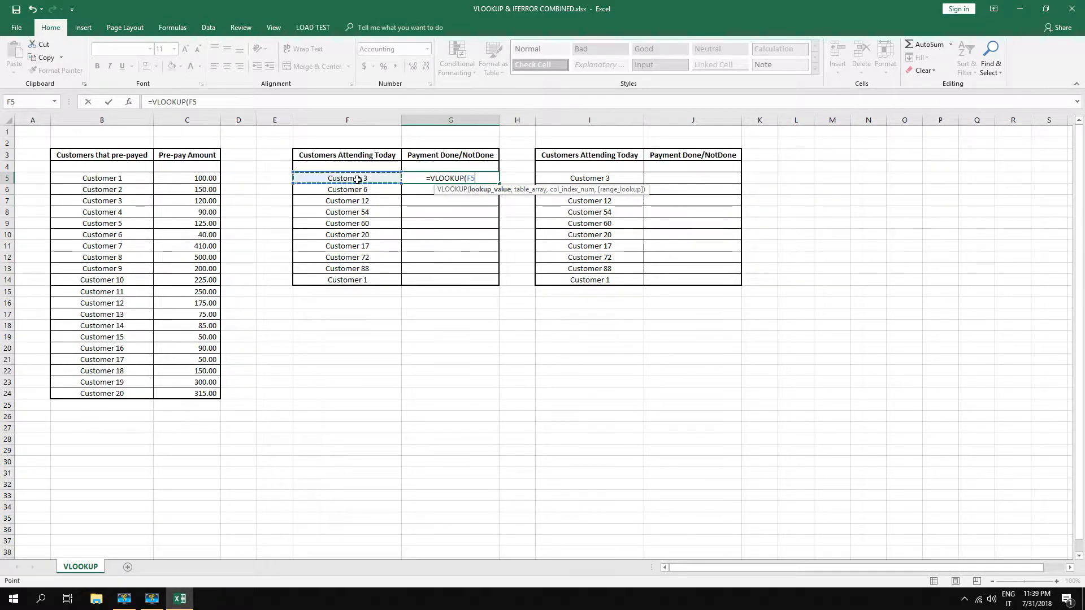
text(,)
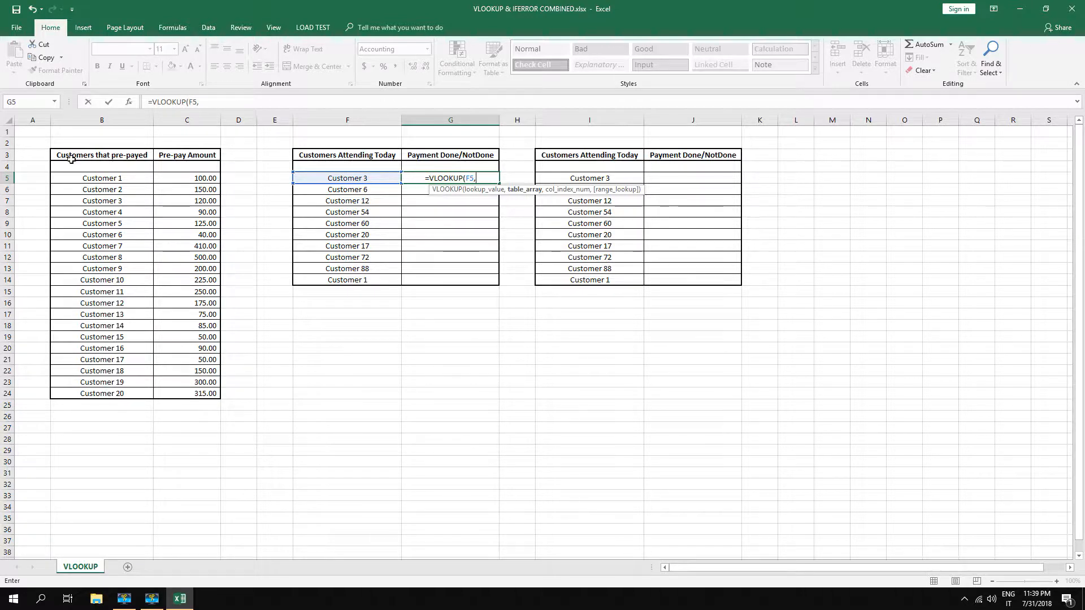
drag(70, 160, 217, 392)
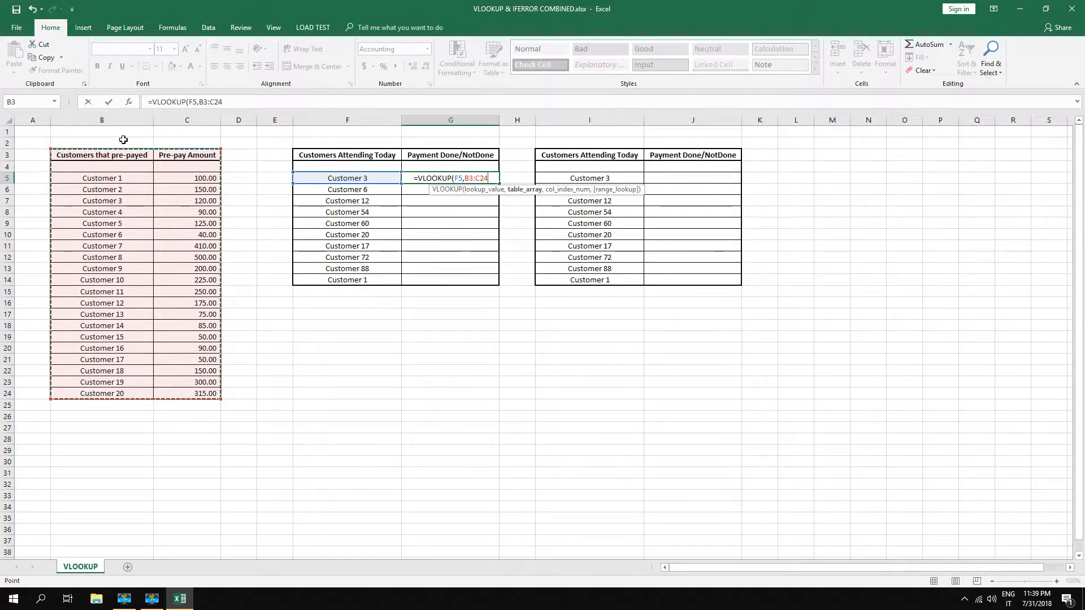
drag(103, 120, 190, 119)
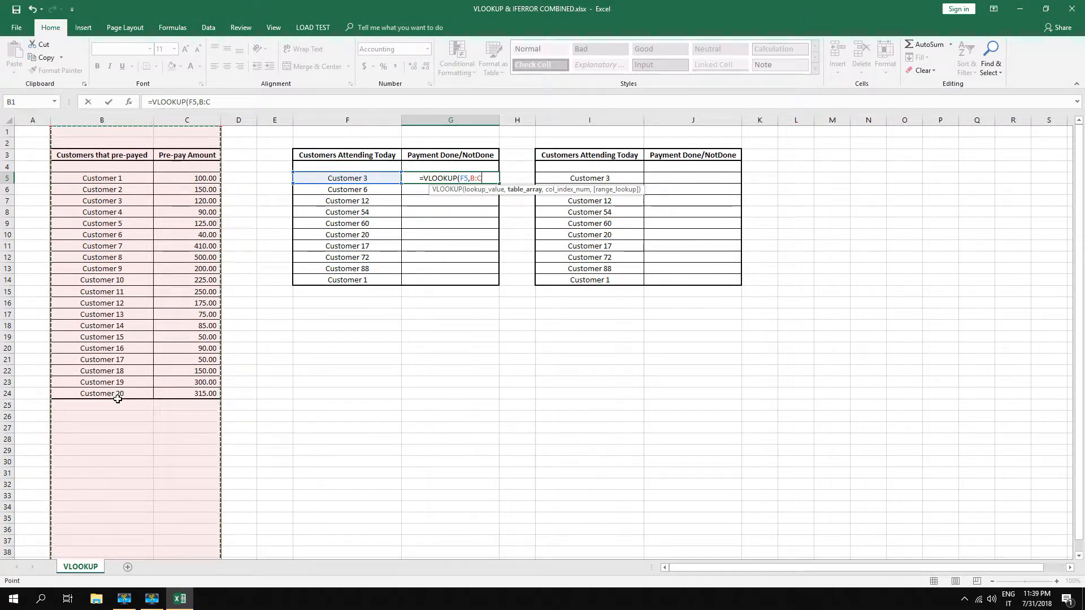
Complete the VLOOKUP formula in G5 with column index 2 and FALSE for an exact match
text(,)
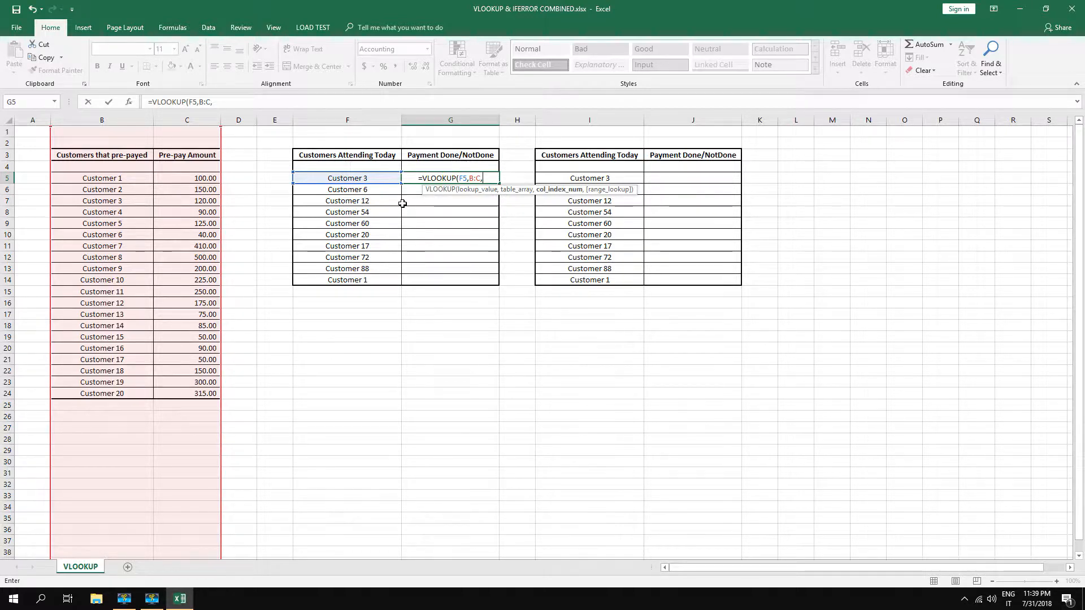
text(2)
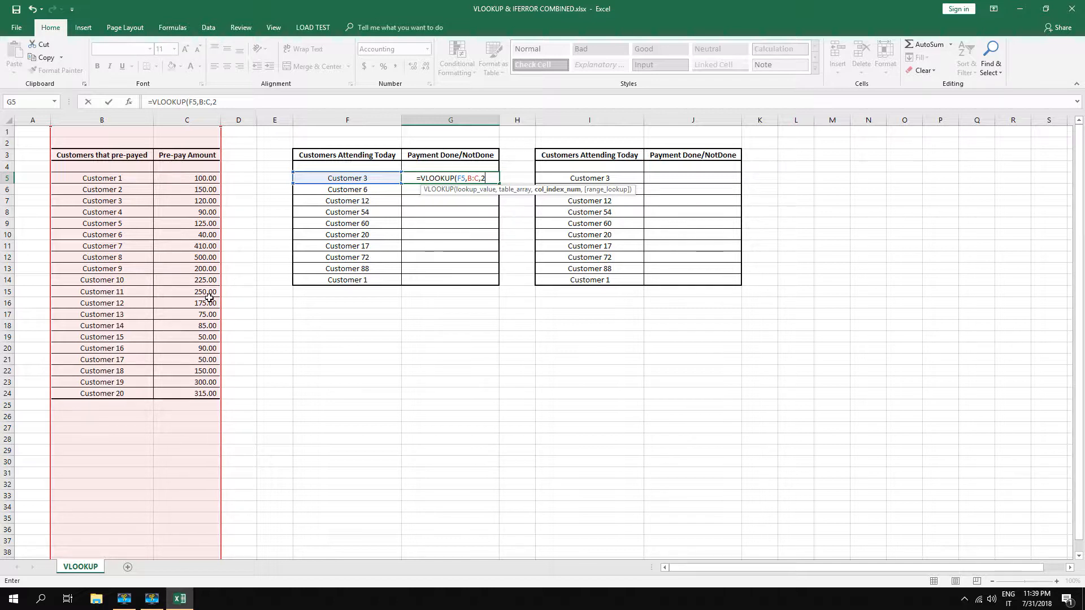
text(,)
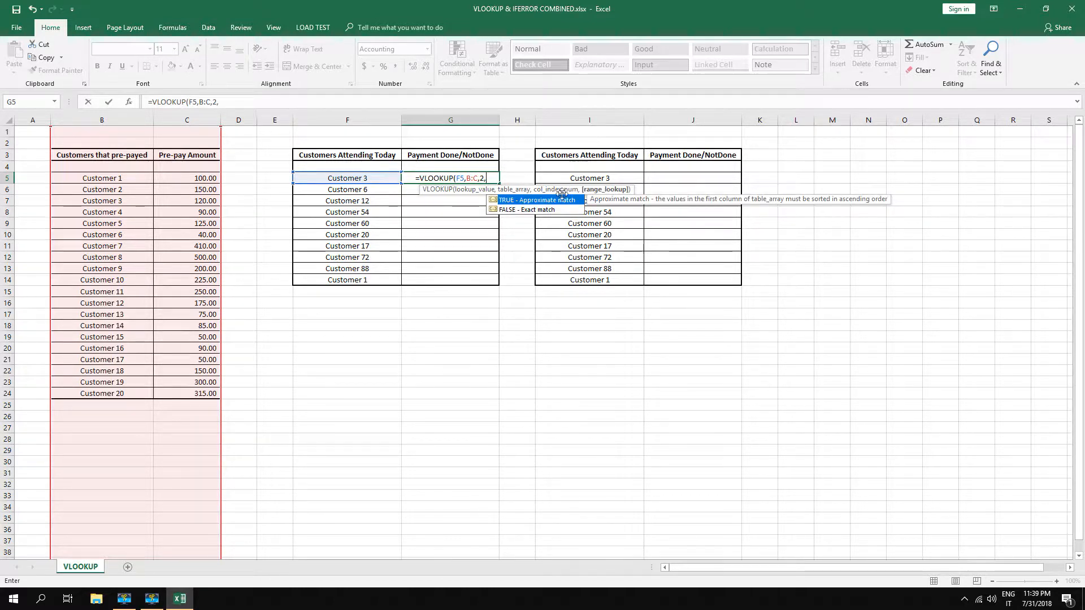
double_click(510, 209)
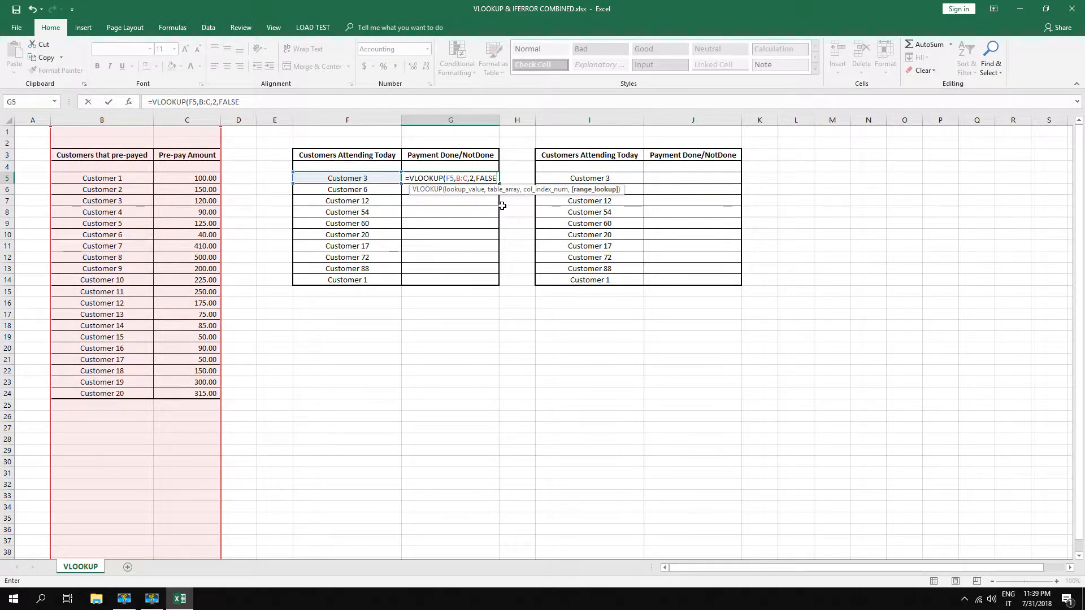
text())
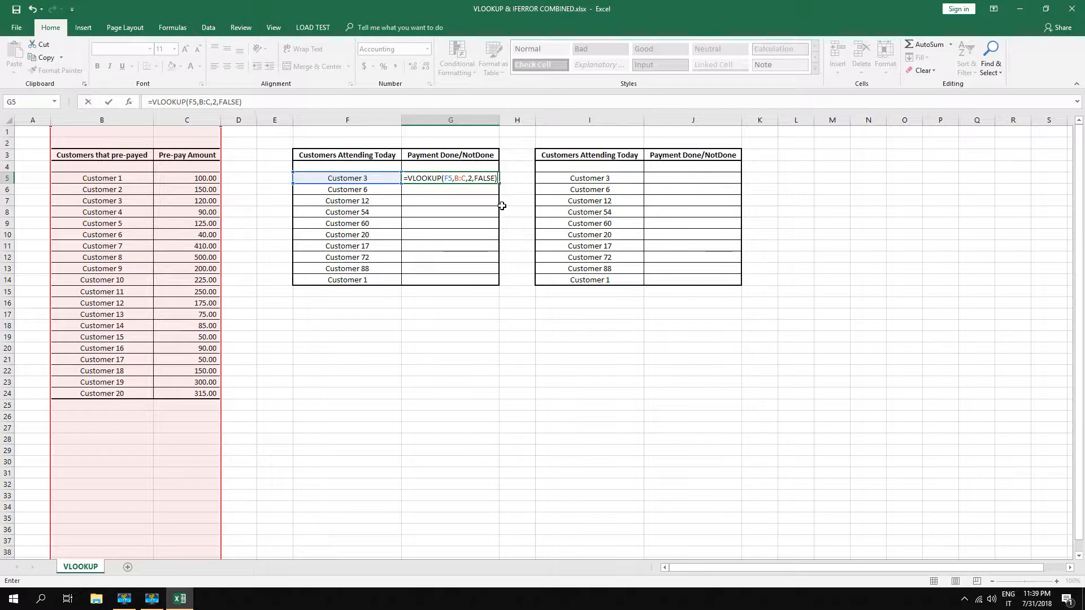
key(Return)
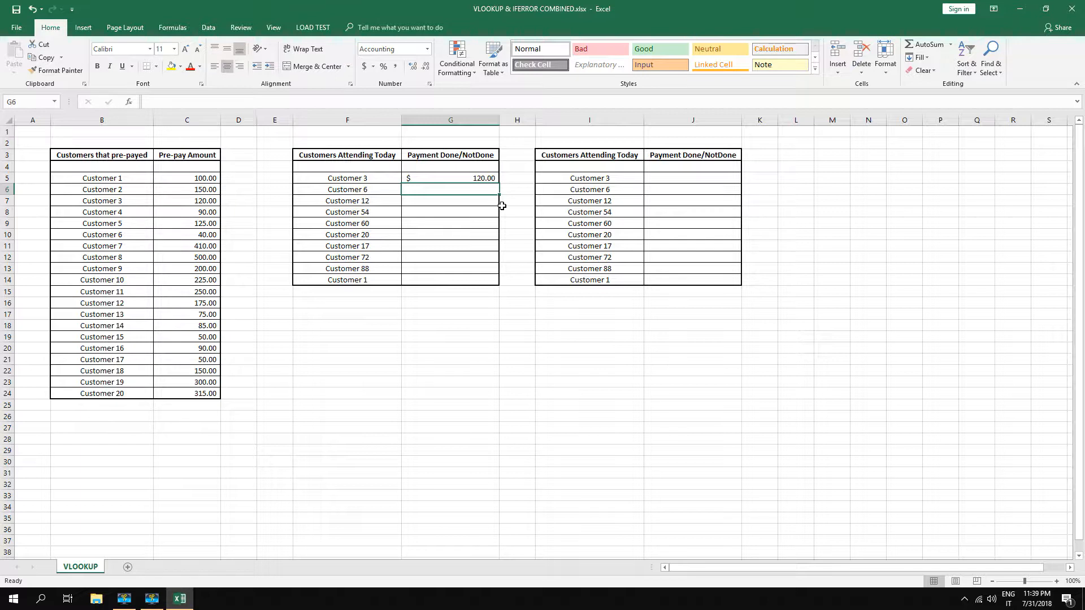
Fill the VLOOKUP formula from G5 down through G14
click(453, 179)
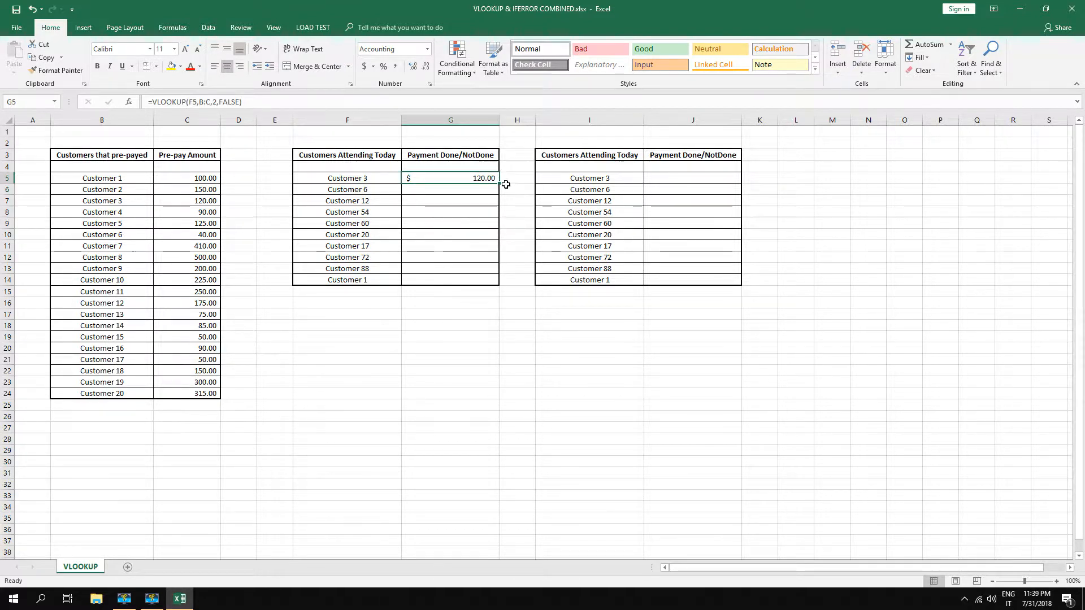
drag(499, 182, 493, 283)
click(481, 325)
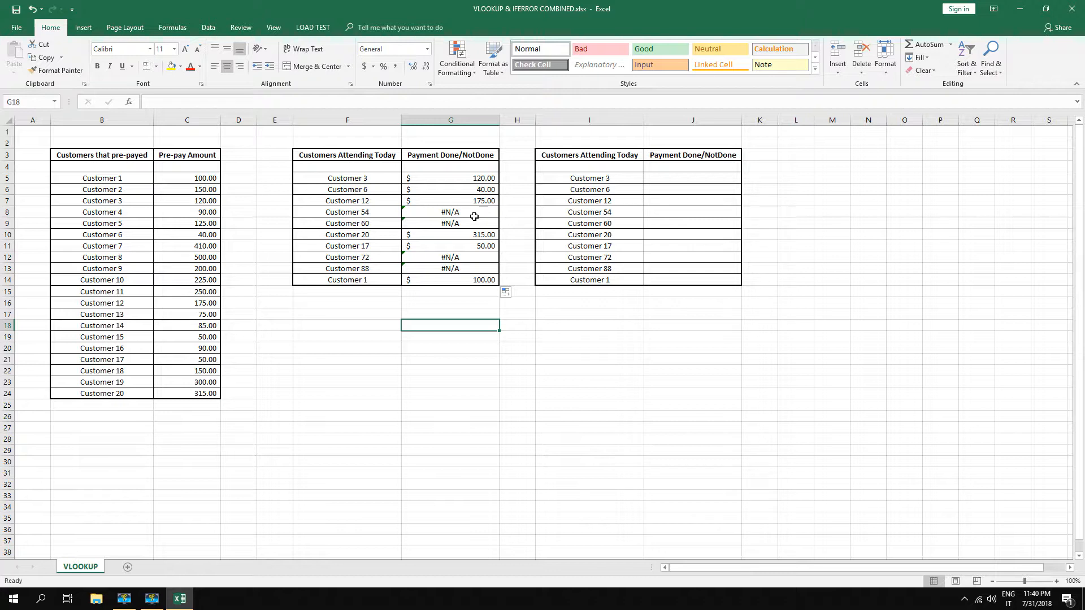
Begin a VLOOKUP formula in J5 with lookup value I5 and whole columns B:C as the table array
click(663, 181)
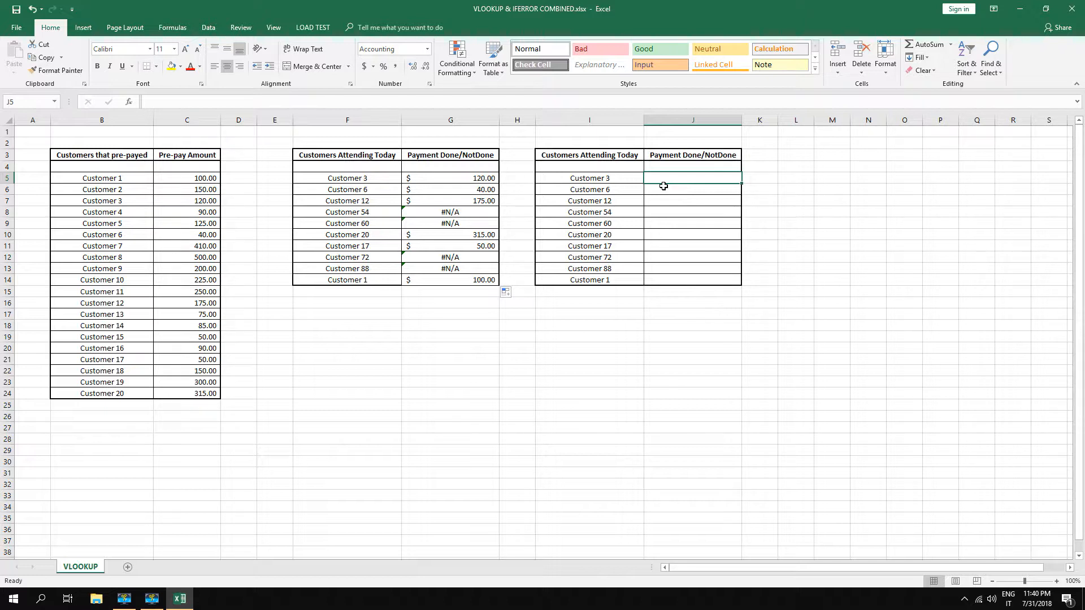
text(=)
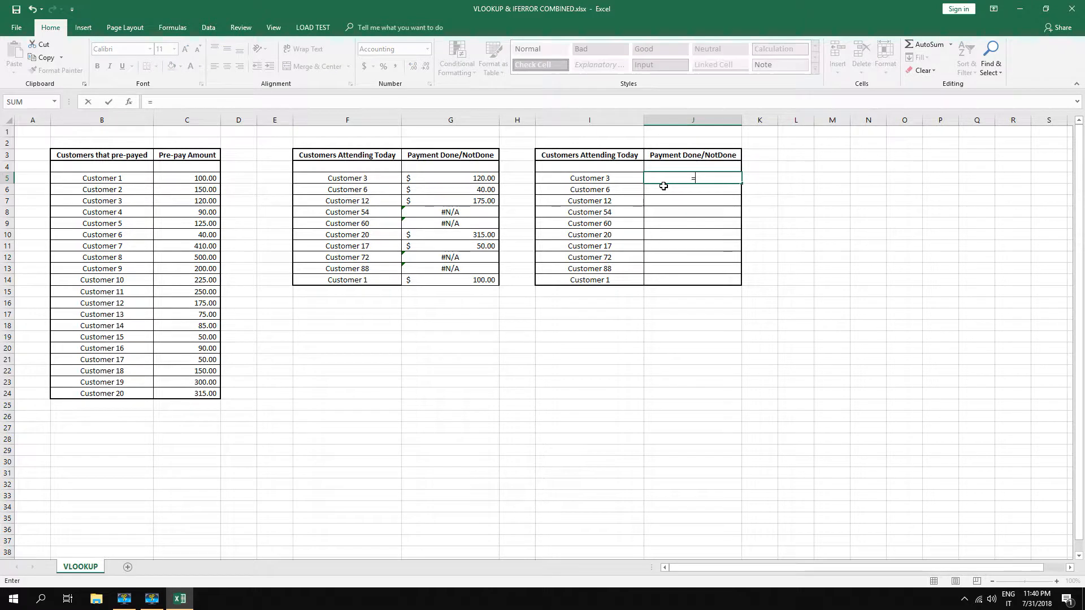
text(vlo)
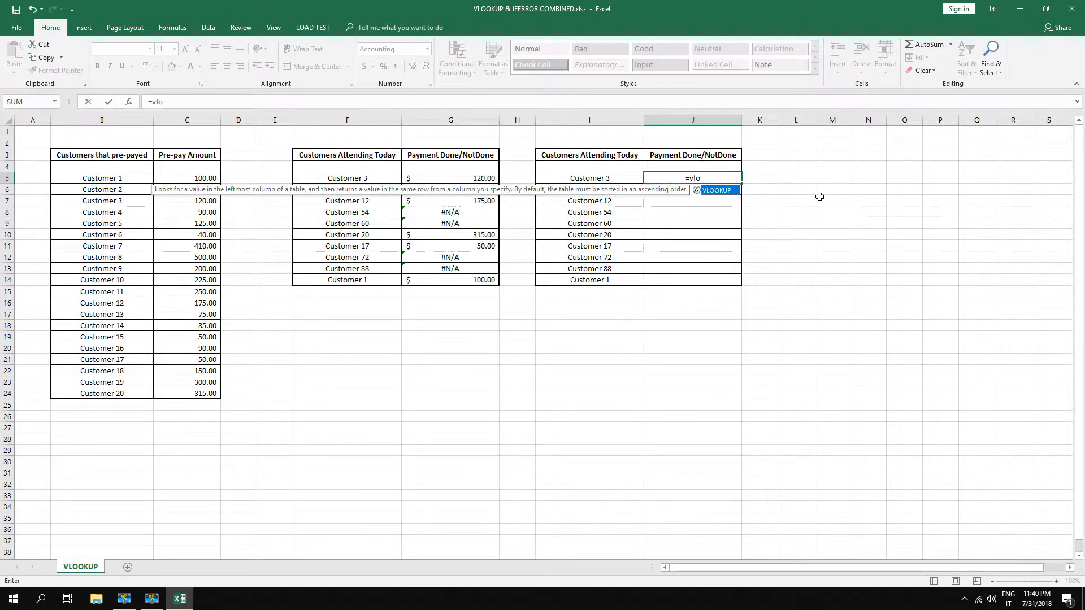
double_click(717, 190)
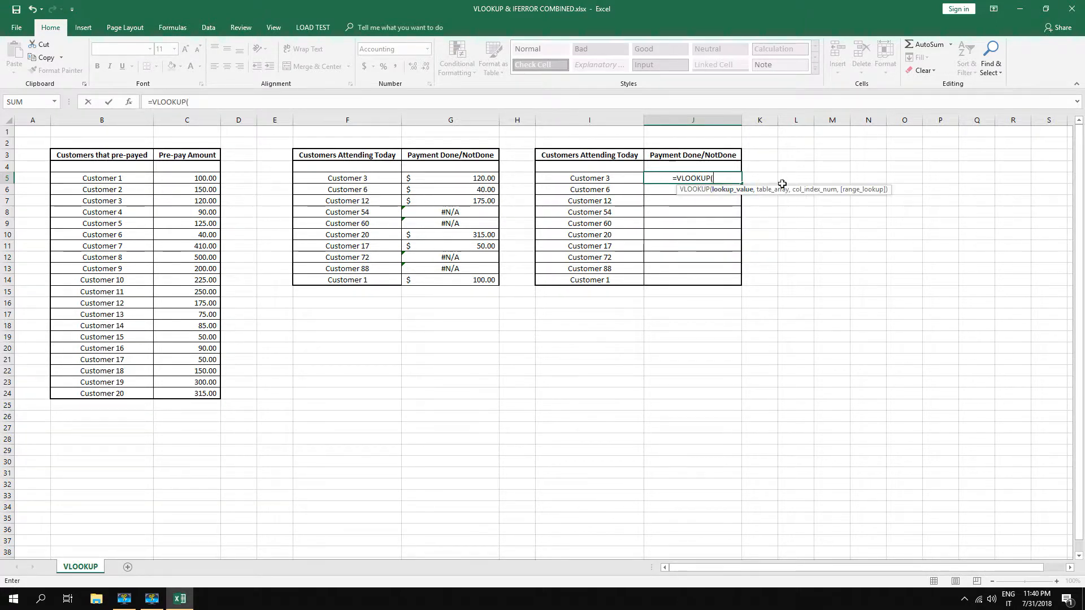
click(605, 180)
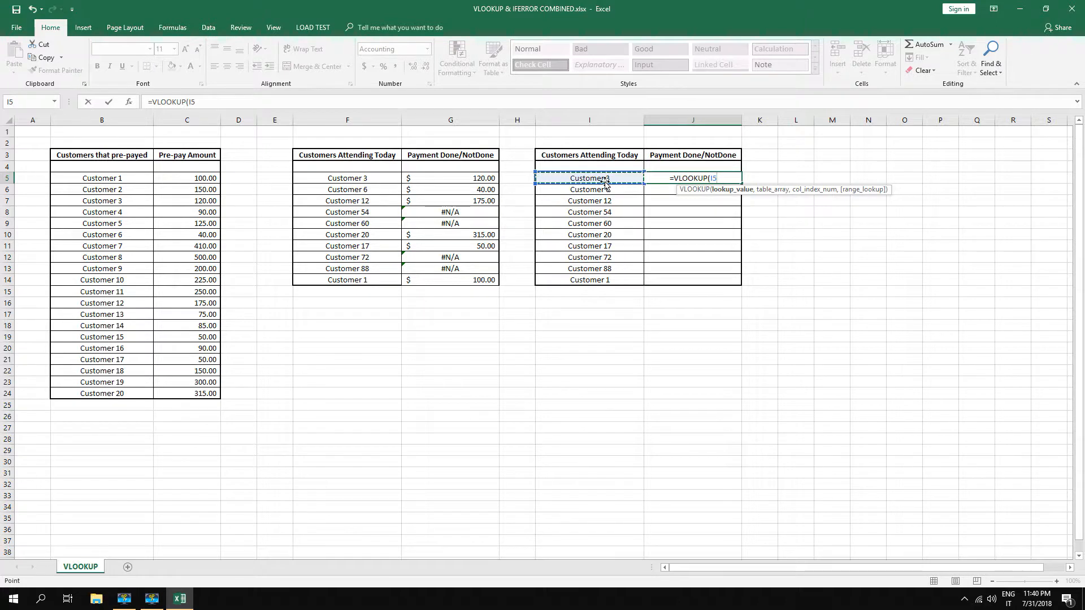
text(,)
drag(94, 121, 194, 119)
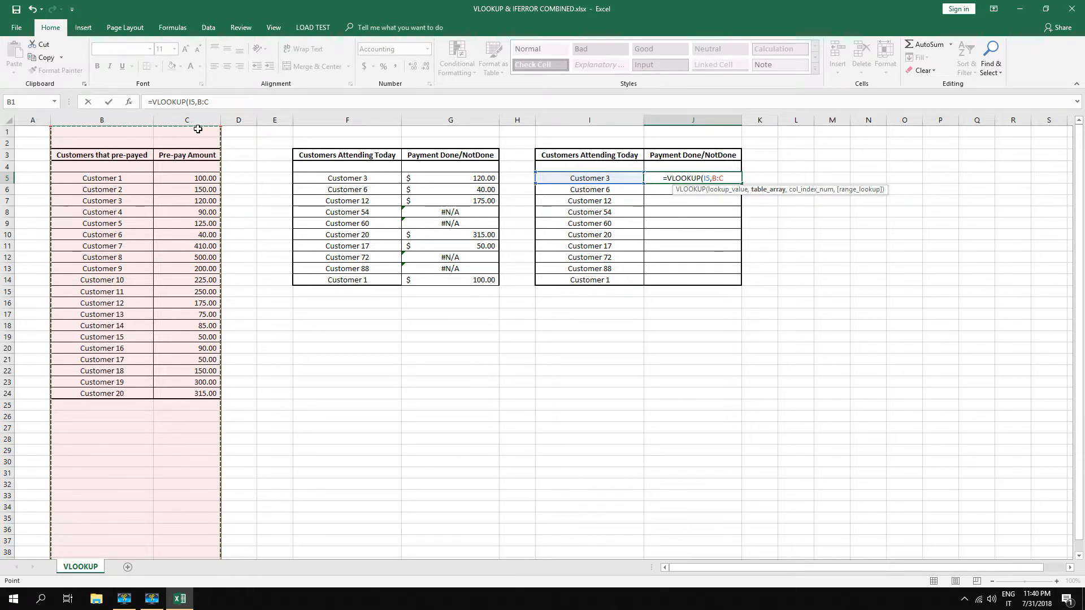
Finish the VLOOKUP formula in J5 with column index 2 and exact match FALSE
text(,)
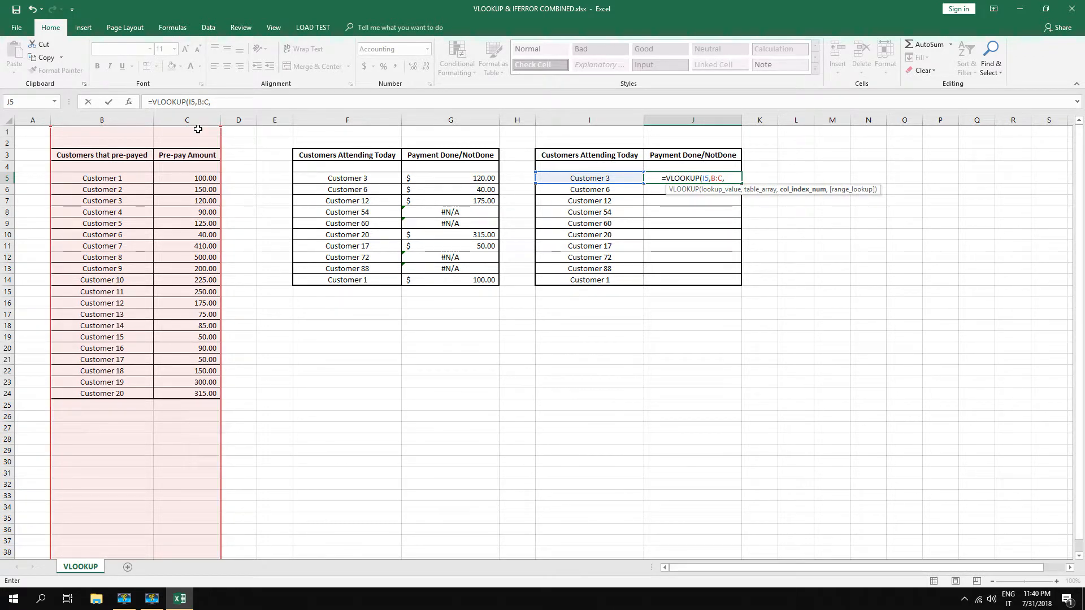
text(2,)
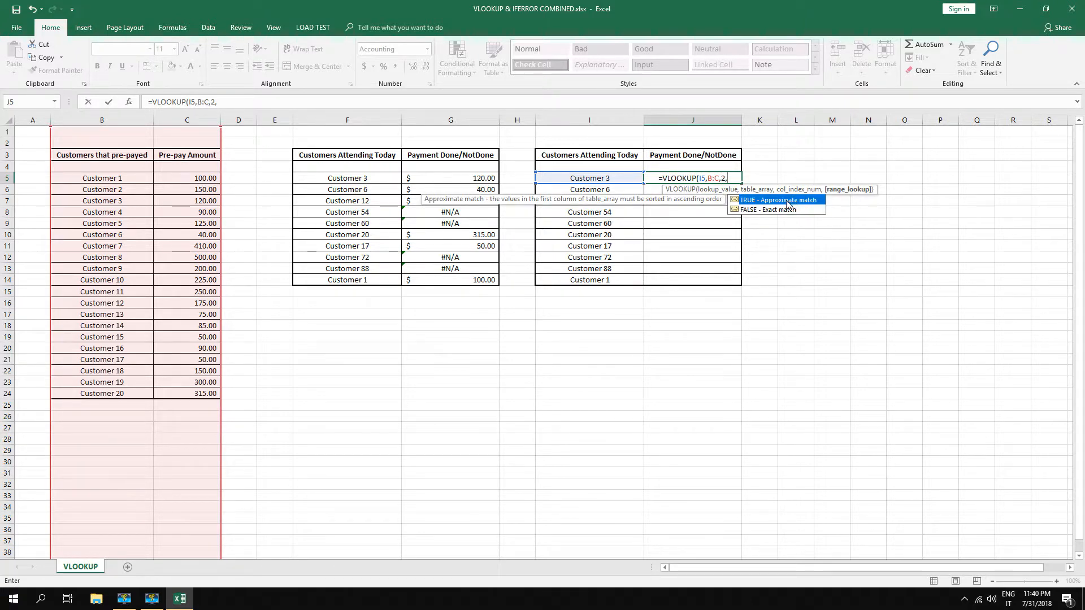
double_click(781, 209)
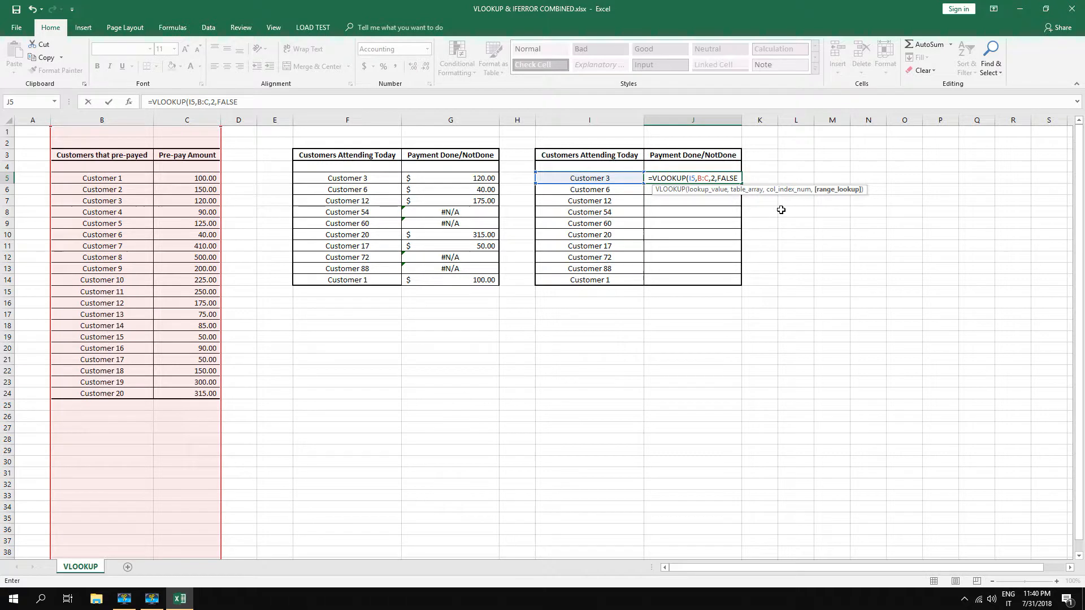
text())
key(ctrl+Return)
key(Return)
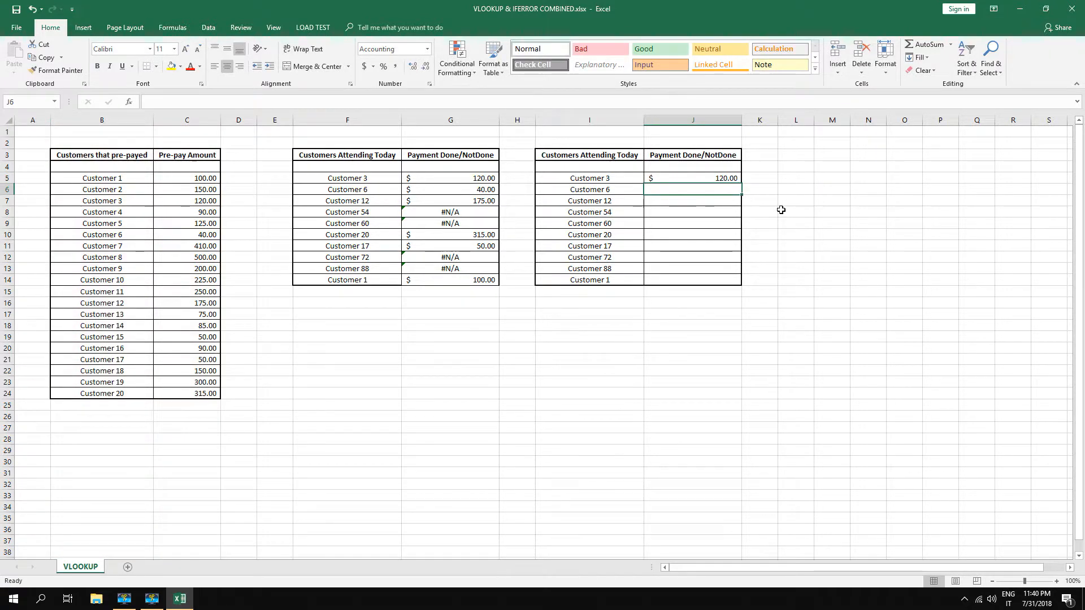
Edit the formula in J5 to place the IFERROR function in front of the VLOOKUP
double_click(707, 178)
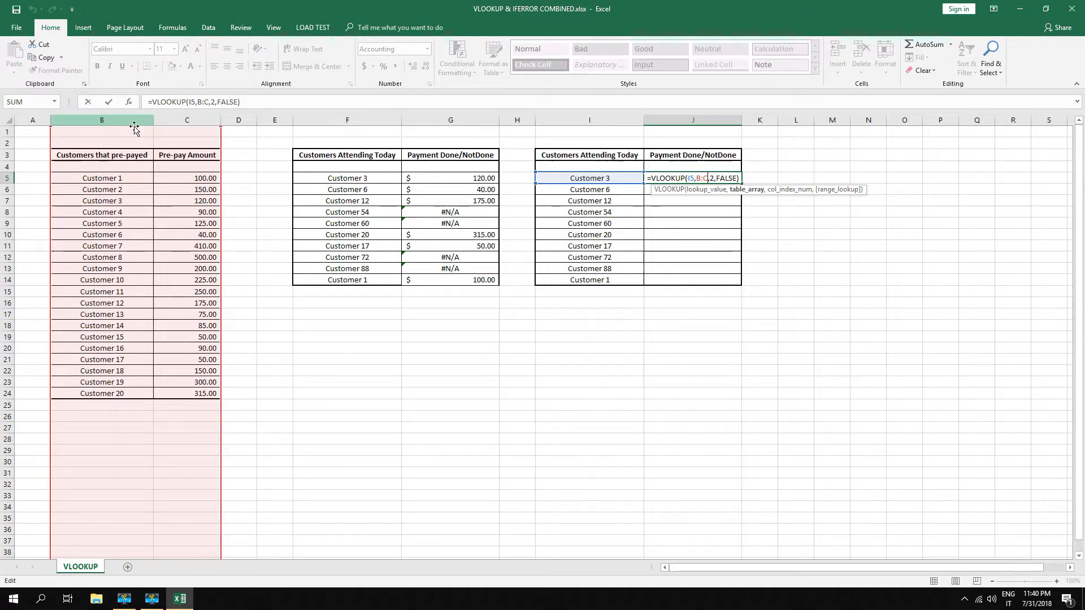
click(151, 105)
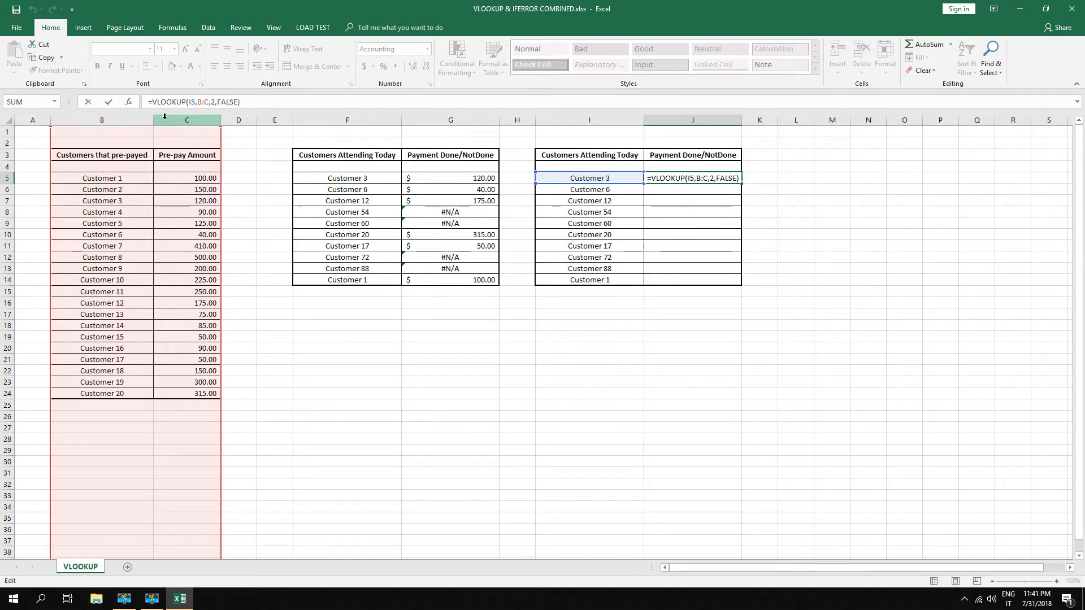
text(if)
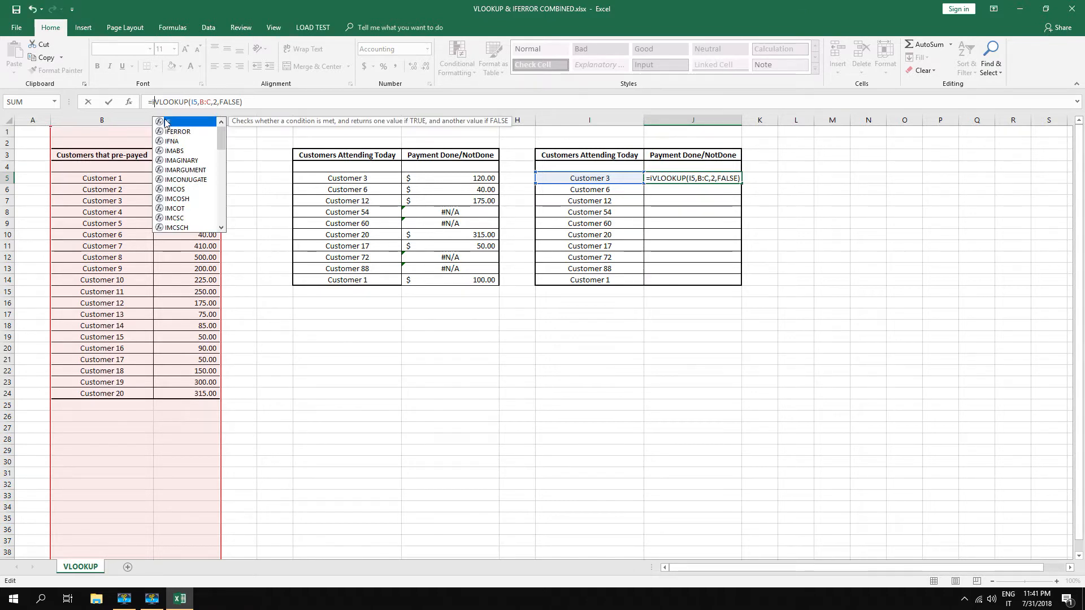
click(178, 131)
double_click(178, 131)
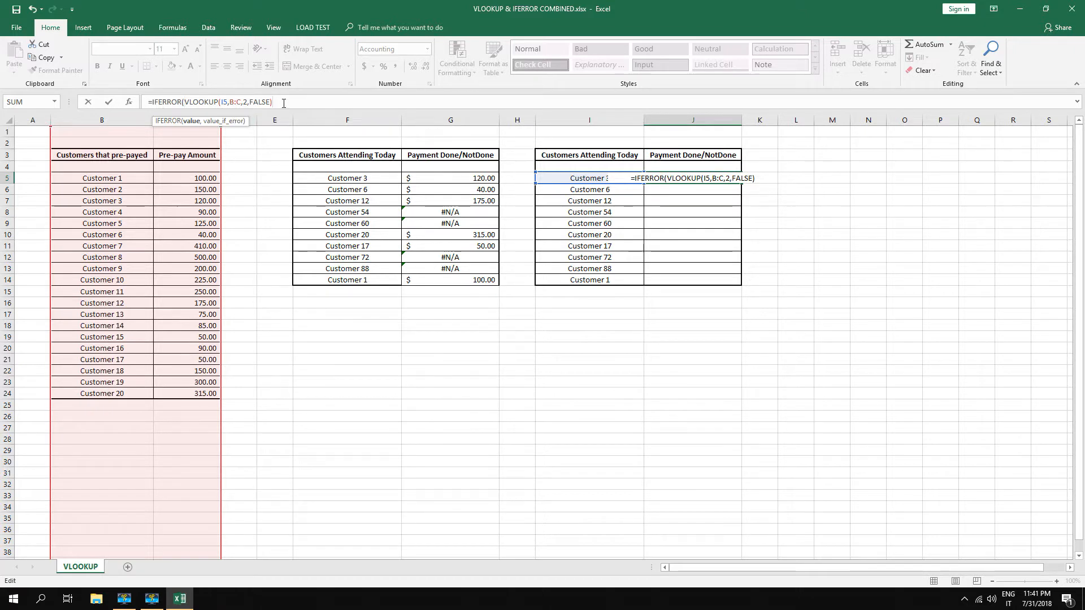
Complete the IFERROR formula in J5 with "Attending" as the value_if_error text and accept the closing-parenthesis correction
text(,)
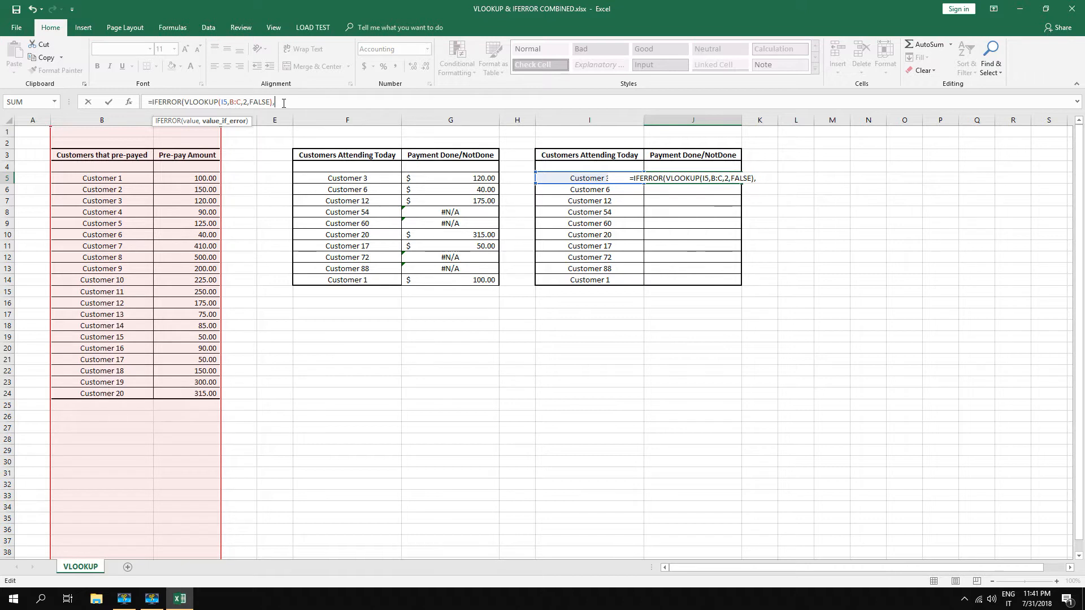
text(")
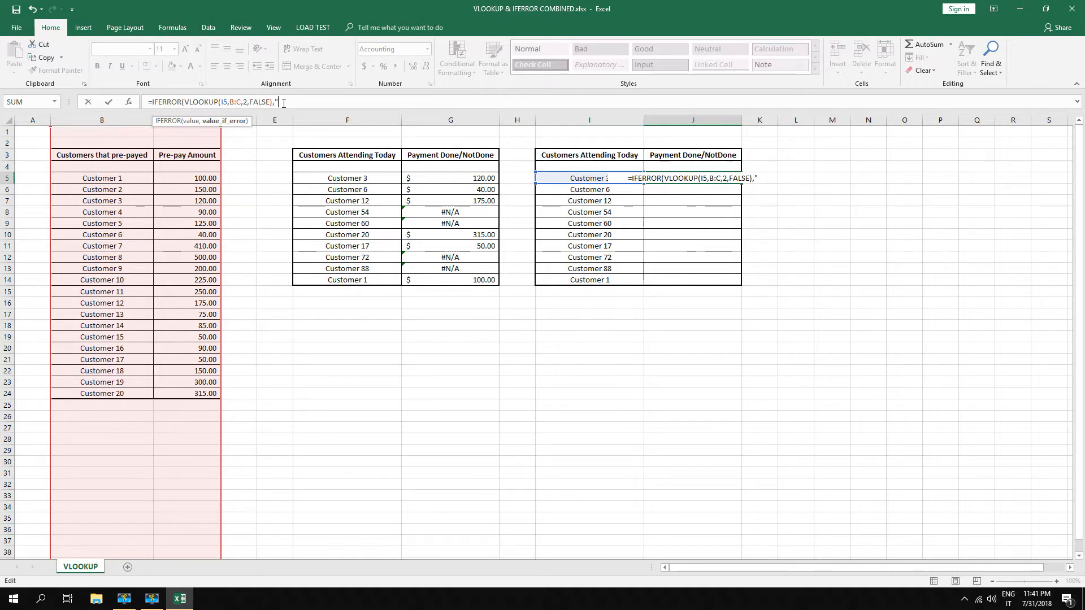
text(A)
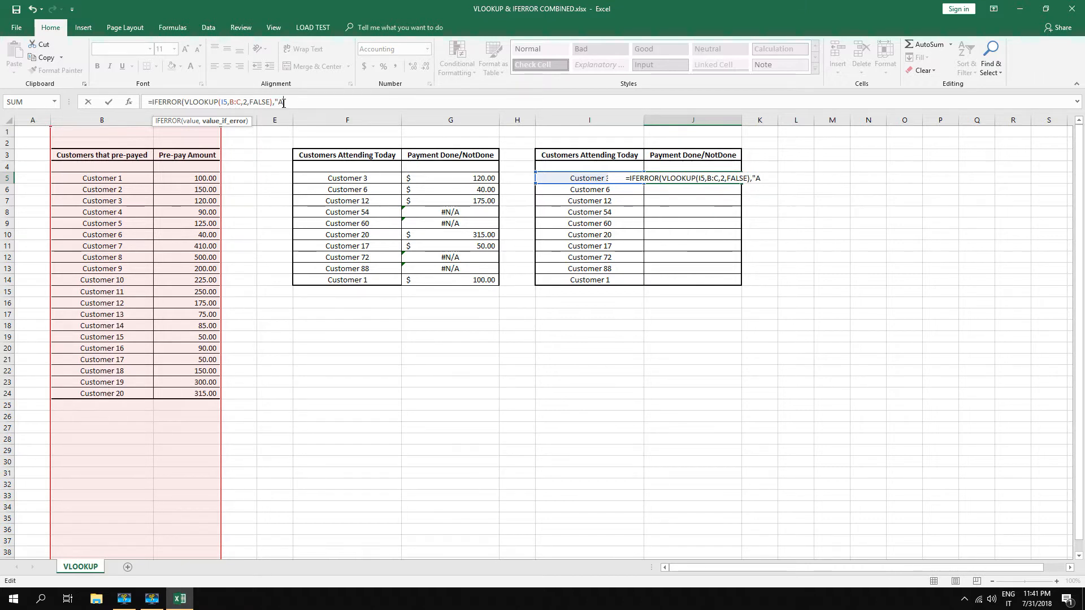
text(tten)
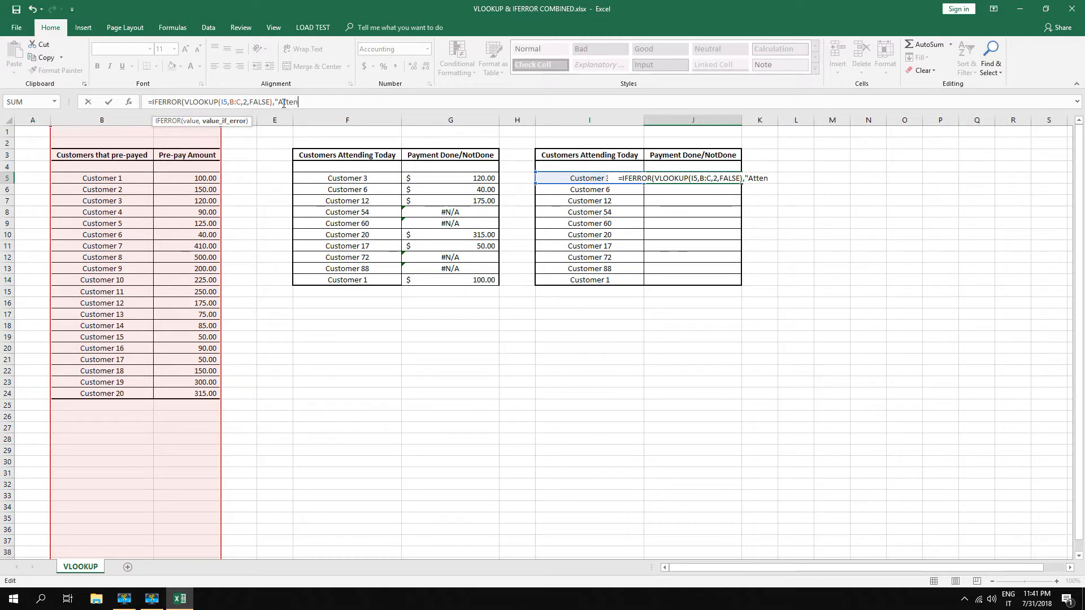
text(ding)
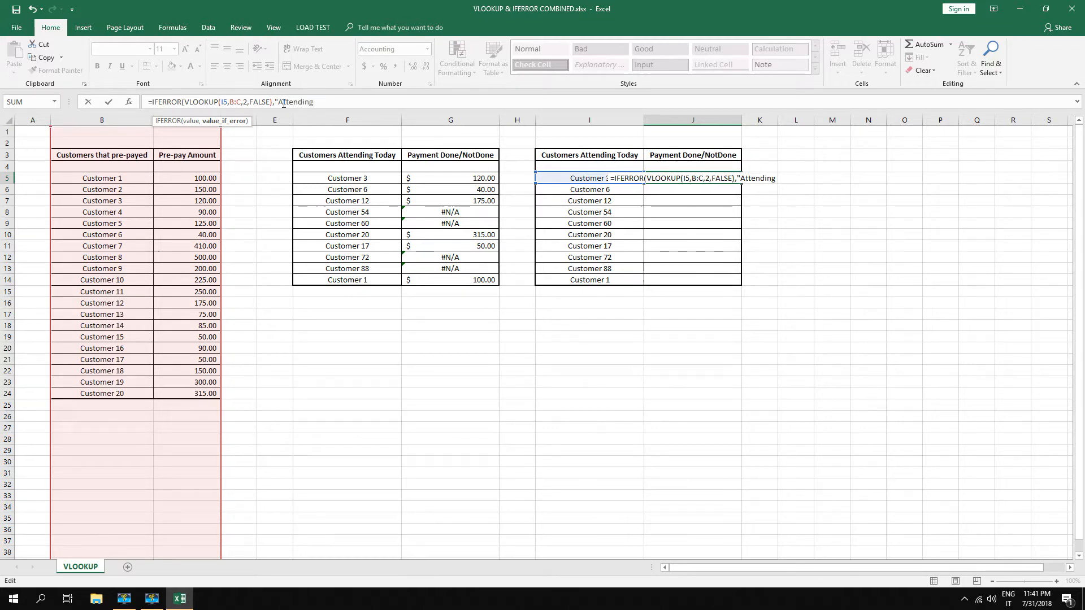
text(")
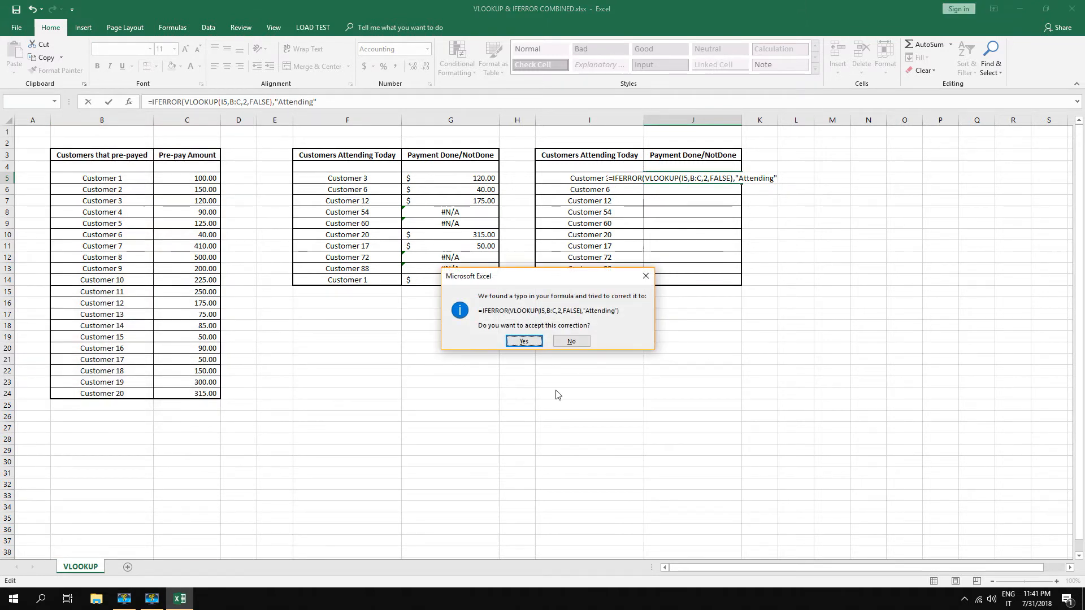
click(524, 341)
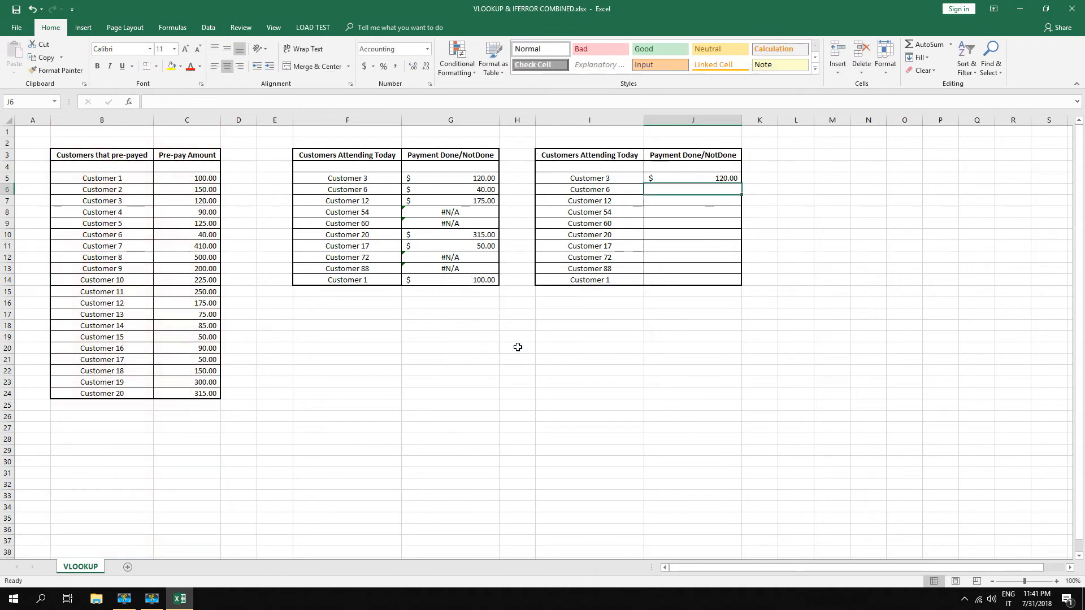
Fill the combined IFERROR and VLOOKUP formula from J5 down through J14
click(718, 178)
drag(741, 183, 732, 285)
click(717, 336)
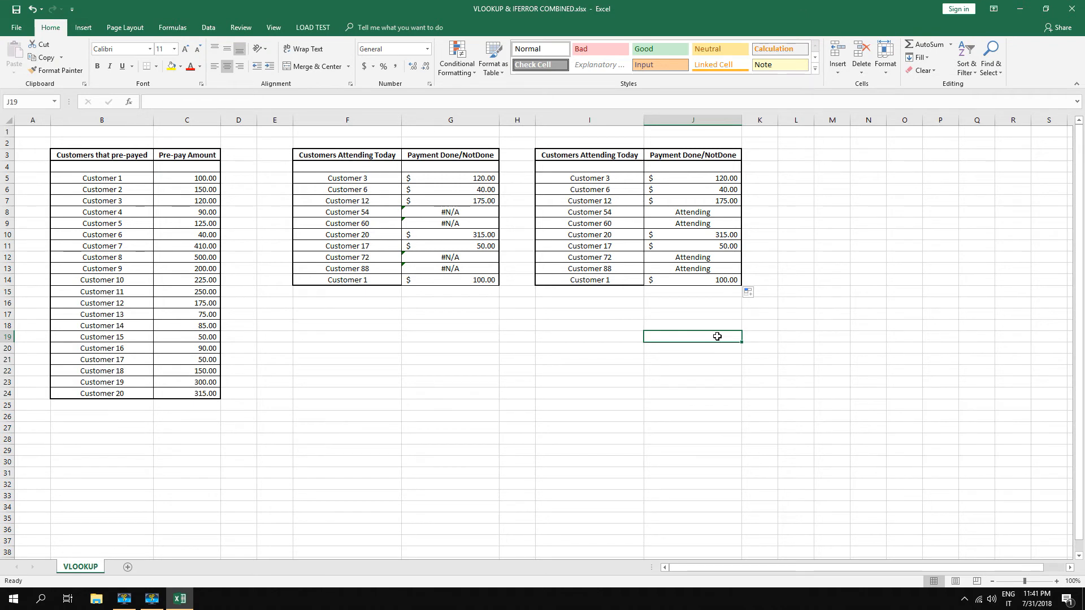
Inspect the formula results in J8, J10, J12 and J14 of the second attending customers table
click(714, 214)
click(711, 235)
click(711, 257)
click(709, 279)
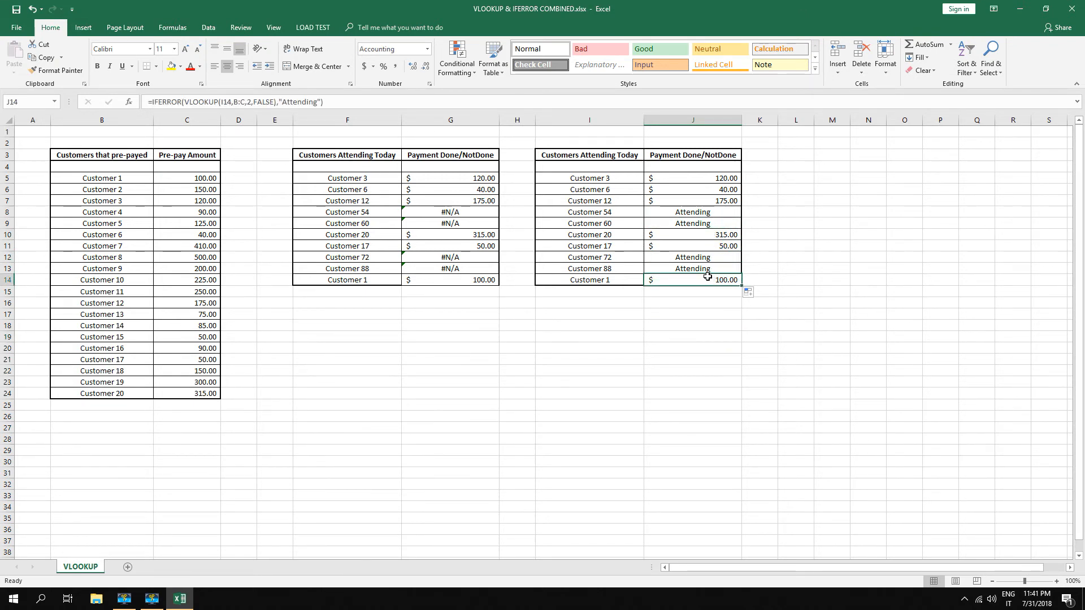
click(709, 335)
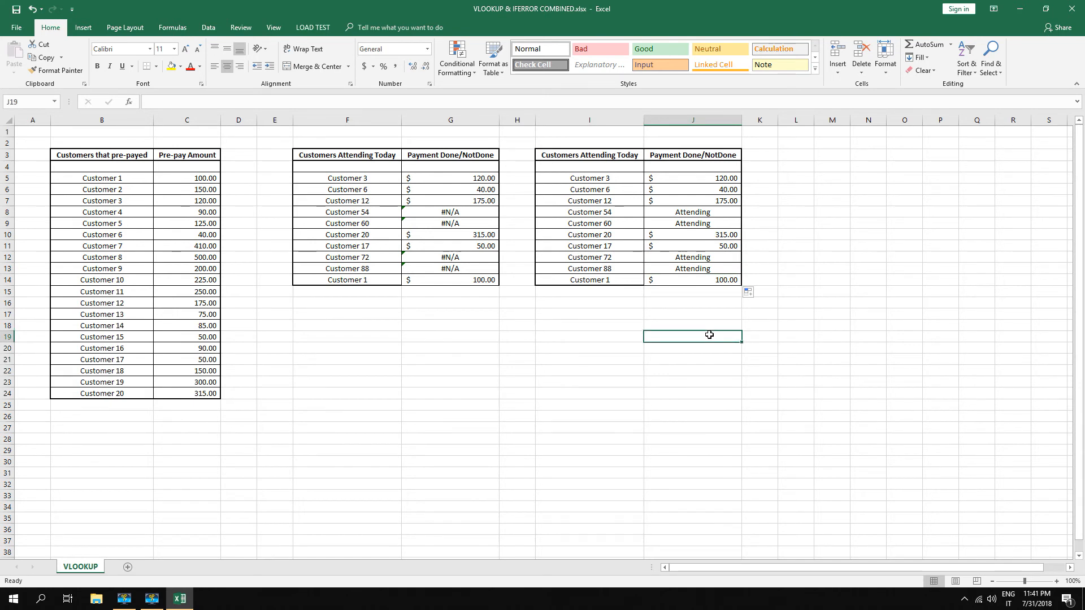